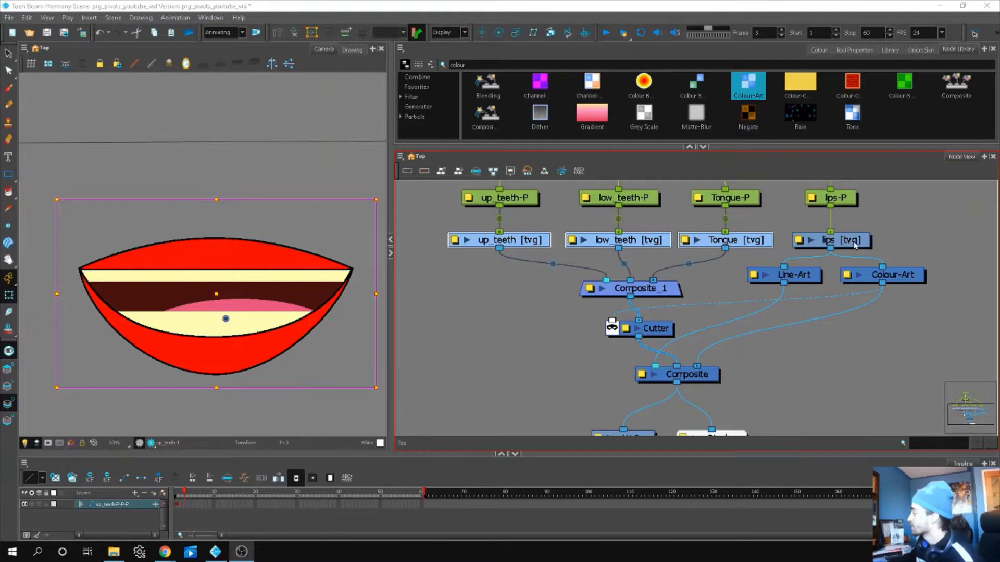
Examine the finished mouth network: the lips, Line-Art, Colour-Art, Cutter and Composite_1 nodes, and the teeth and tongue drawings feeding them.
{"action": "left_click", "coordinate": [854, 245]}
{"action": "left_click", "coordinate": [802, 279]}
{"action": "left_click", "coordinate": [893, 281]}
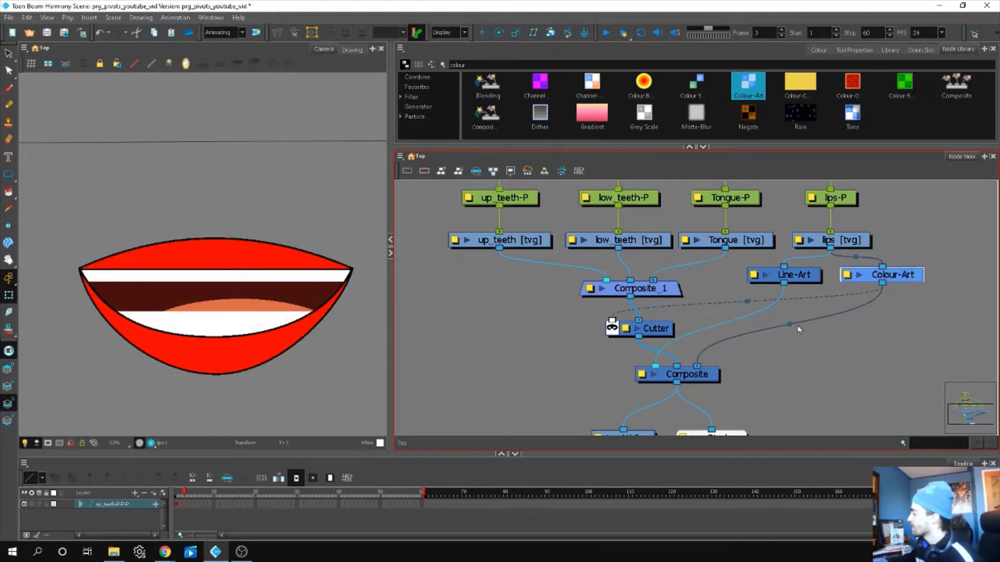
{"action": "mouse_move", "coordinate": [661, 335]}
{"action": "left_mouse_down"}
{"action": "mouse_move", "coordinate": [634, 333]}
{"action": "mouse_move", "coordinate": [647, 333]}
{"action": "left_mouse_up"}
{"action": "left_click_drag", "start_coordinate": [669, 294], "coordinate": [663, 293]}
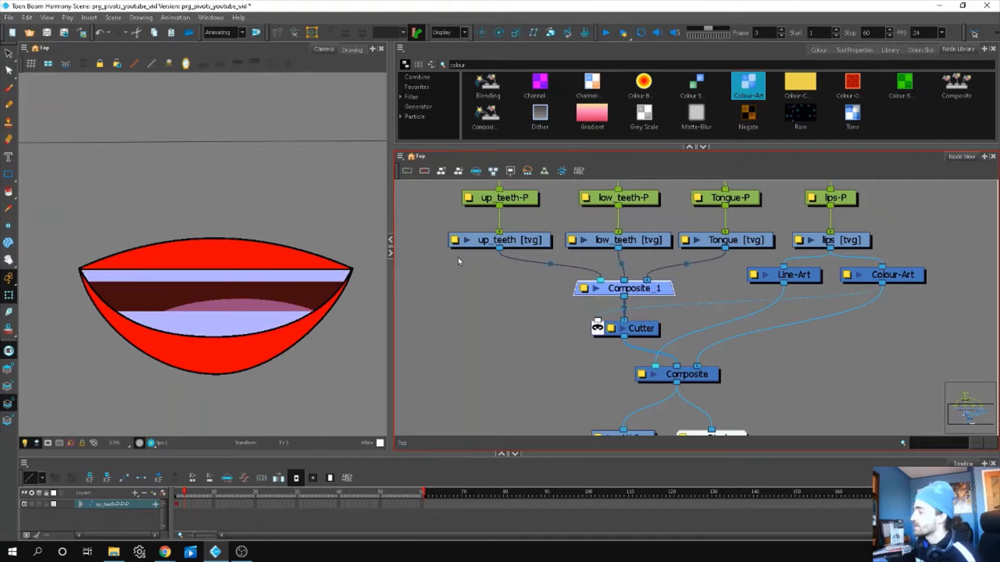
{"action": "left_click_drag", "start_coordinate": [433, 232], "coordinate": [712, 250]}
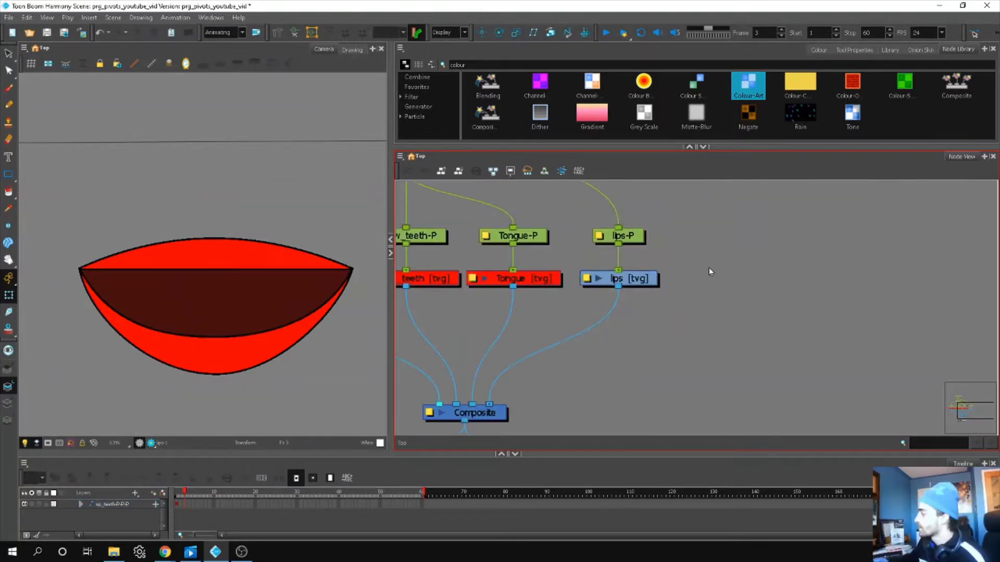
{"action": "left_click", "coordinate": [650, 279]}
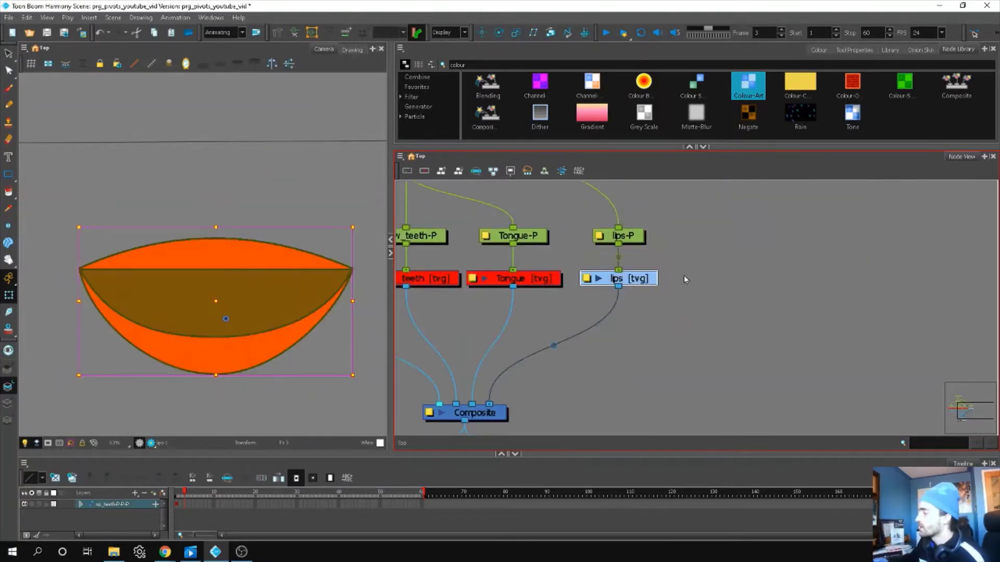
Inspect the lips drawing's line art and colour art in the Drawing view, then return to the camera view.
{"action": "left_click", "coordinate": [648, 279]}
{"action": "left_click", "coordinate": [722, 282]}
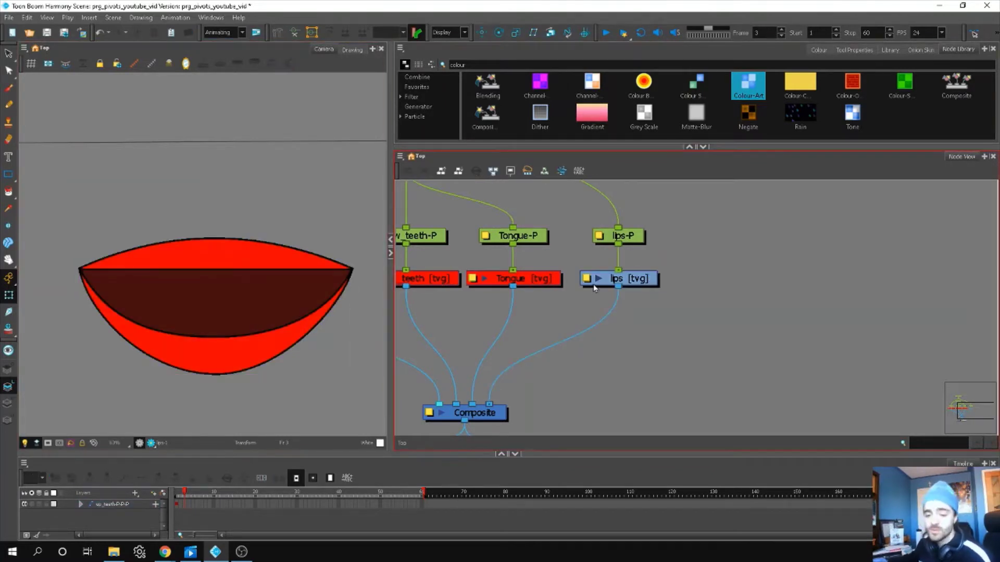
{"action": "left_click", "coordinate": [352, 50]}
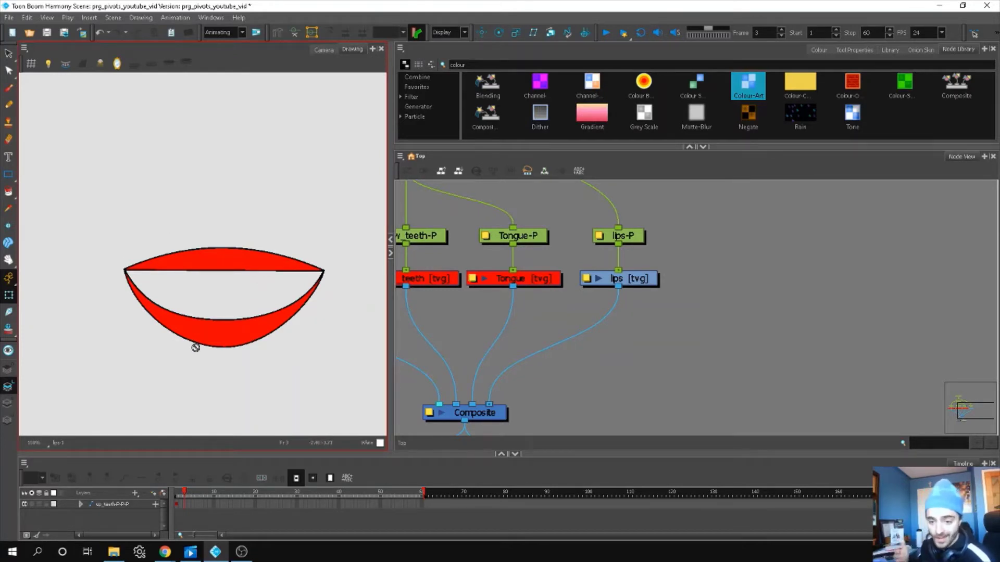
{"action": "left_click", "coordinate": [8, 403]}
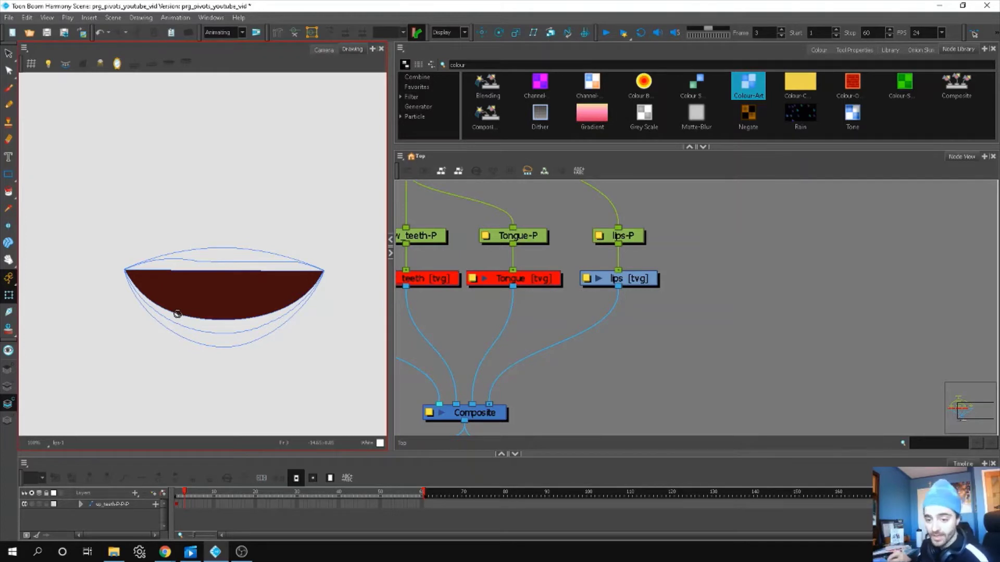
{"action": "left_click", "coordinate": [8, 295]}
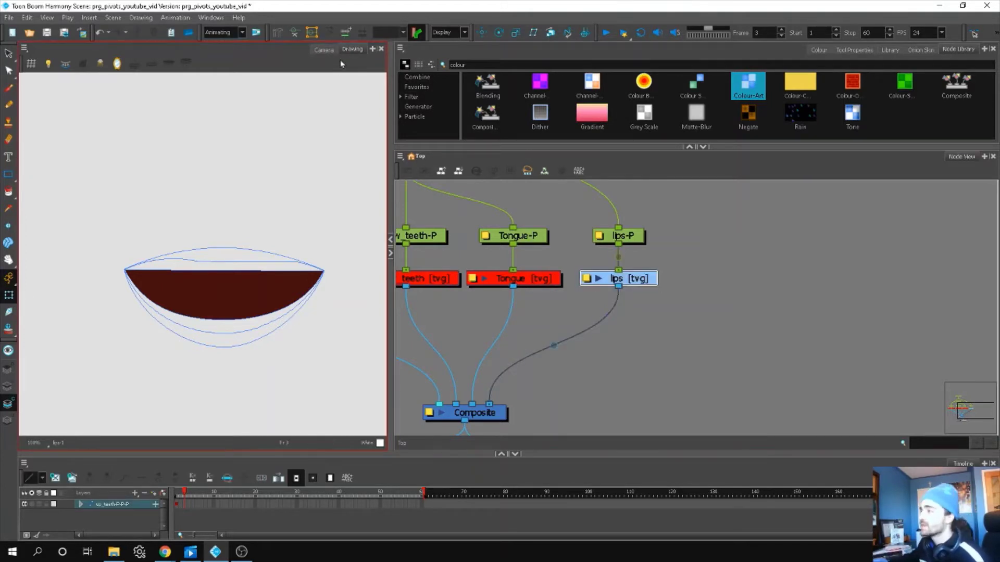
{"action": "key", "text": "shift+t"}
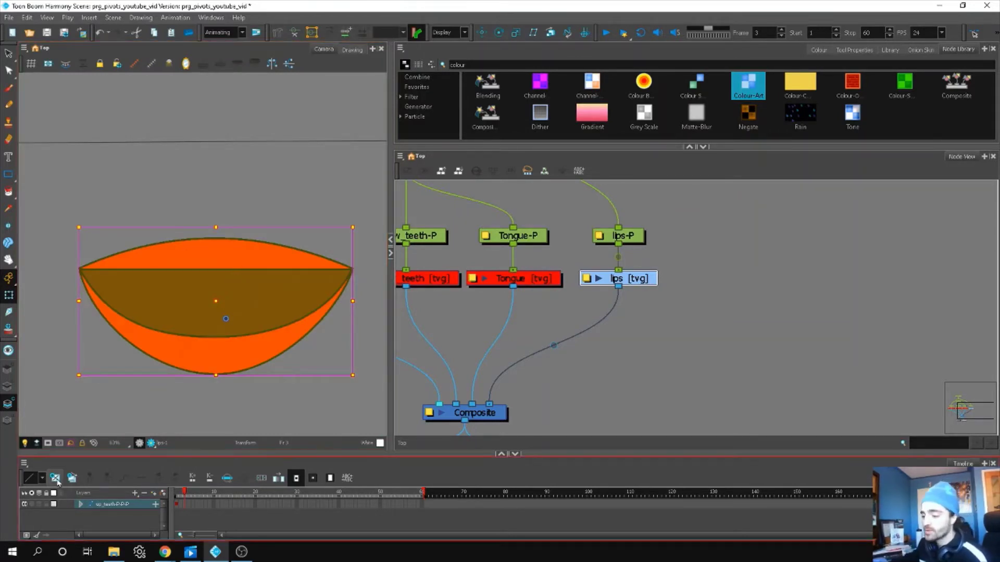
Switch the Tongue, low_teeth and up_teeth layers from empty cells to their drawings.
{"action": "left_click_drag", "start_coordinate": [644, 278], "coordinate": [644, 283]}
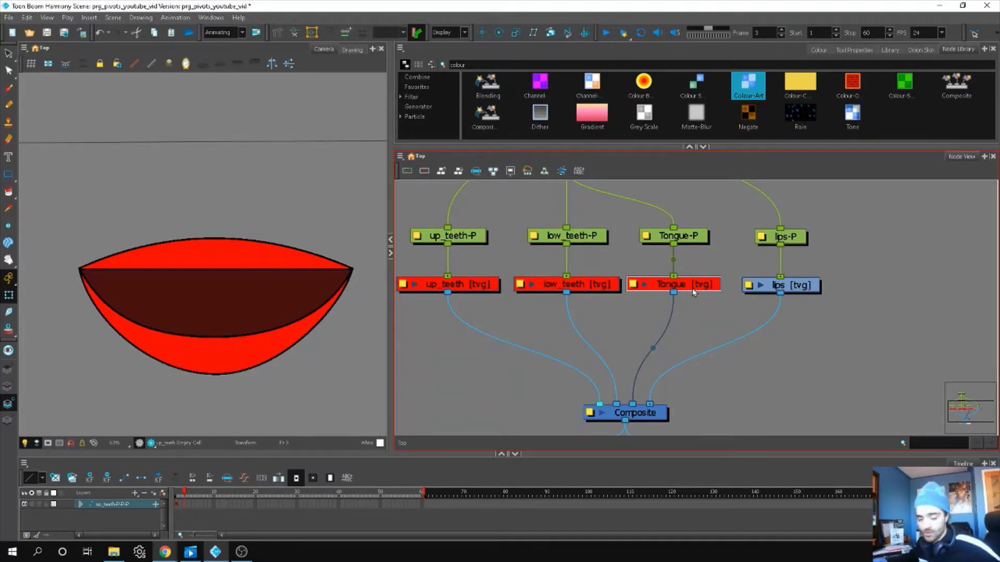
{"action": "key", "text": "a"}
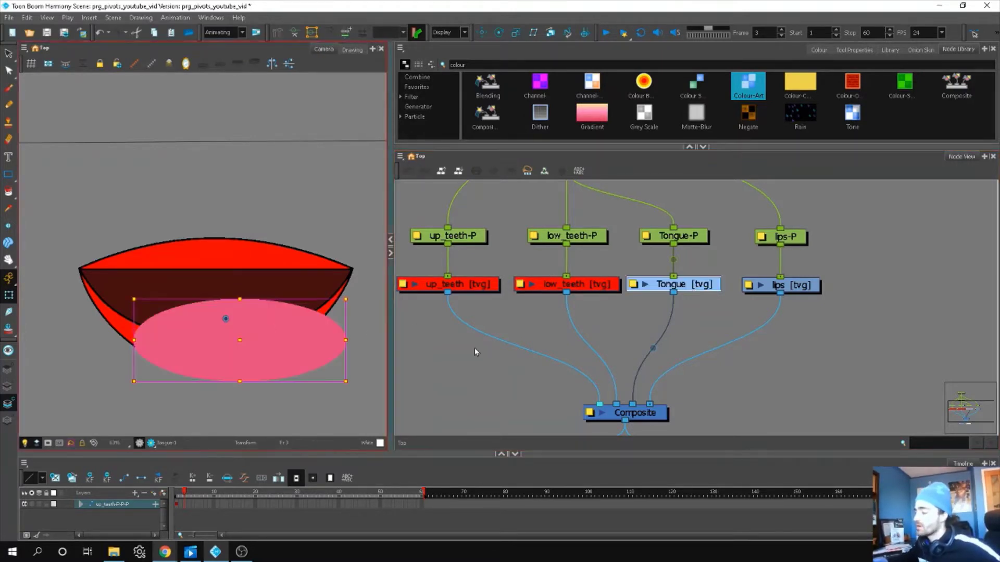
{"action": "left_click", "coordinate": [474, 349]}
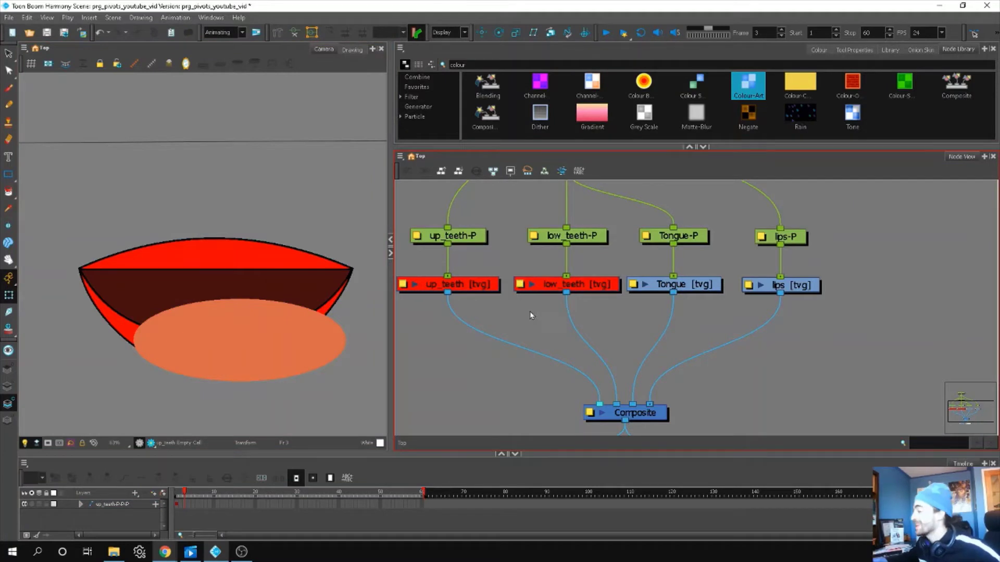
{"action": "left_click", "coordinate": [596, 290]}
{"action": "key", "text": "d"}
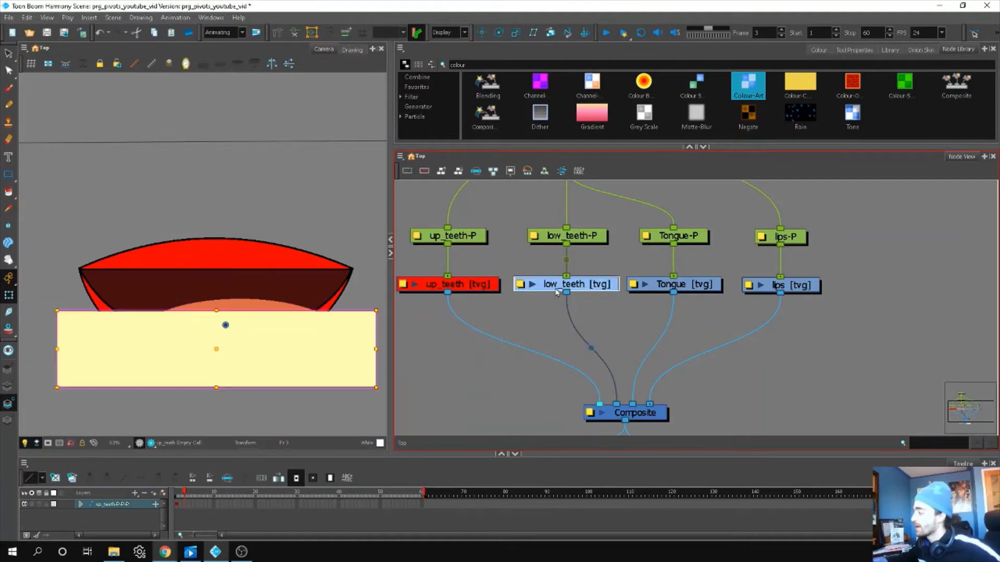
{"action": "left_click", "coordinate": [492, 288]}
{"action": "key", "text": "d"}
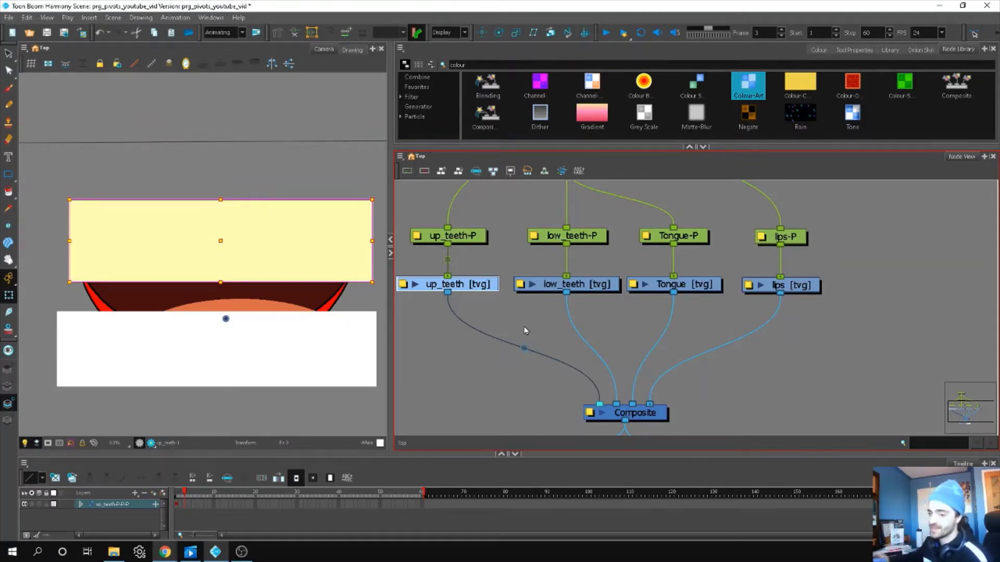
Add a second composite node below the teeth and tongue drawings and set its mode to Pass Through.
{"action": "left_click_drag", "start_coordinate": [459, 261], "coordinate": [671, 313]}
{"action": "left_click", "coordinate": [622, 317]}
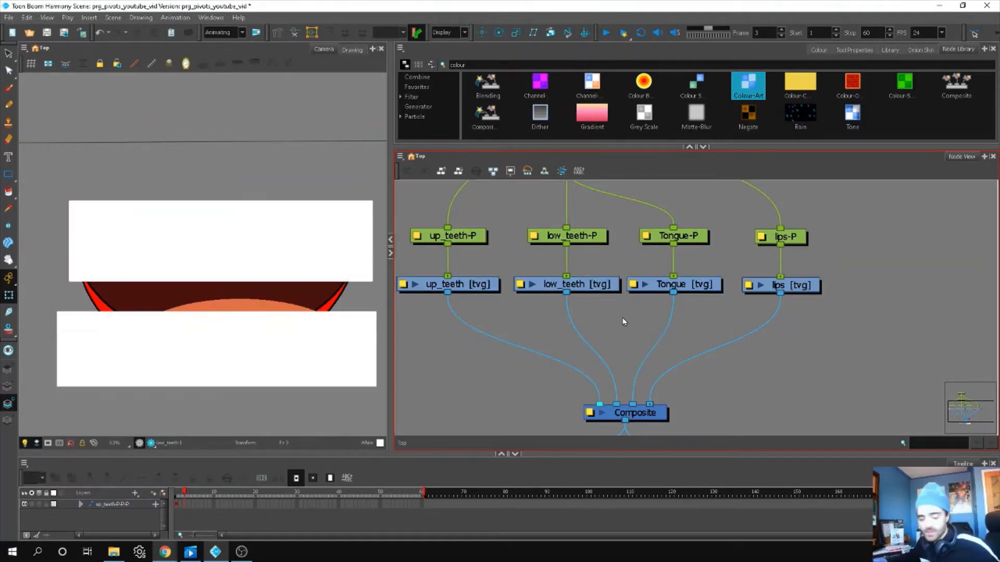
{"action": "key", "text": "ctrl+v"}
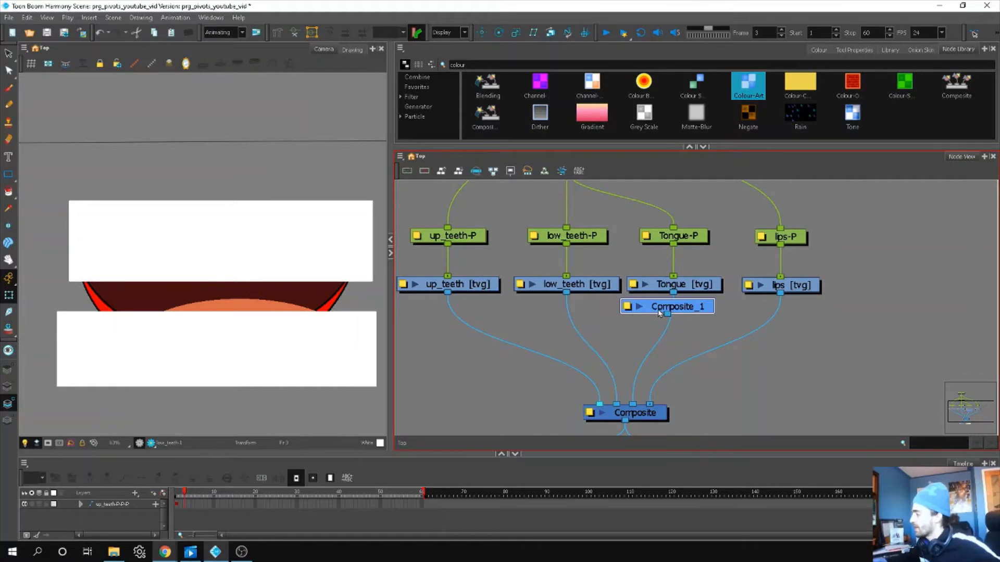
{"action": "left_click_drag", "start_coordinate": [658, 311], "coordinate": [633, 321]}
{"action": "left_click", "coordinate": [601, 319]}
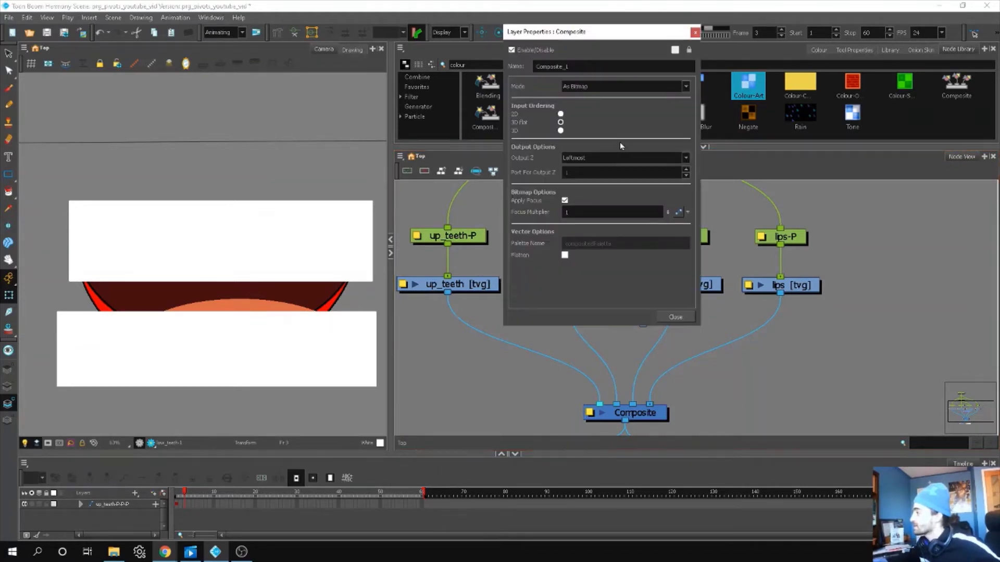
{"action": "left_click", "coordinate": [629, 86]}
{"action": "left_click", "coordinate": [608, 117]}
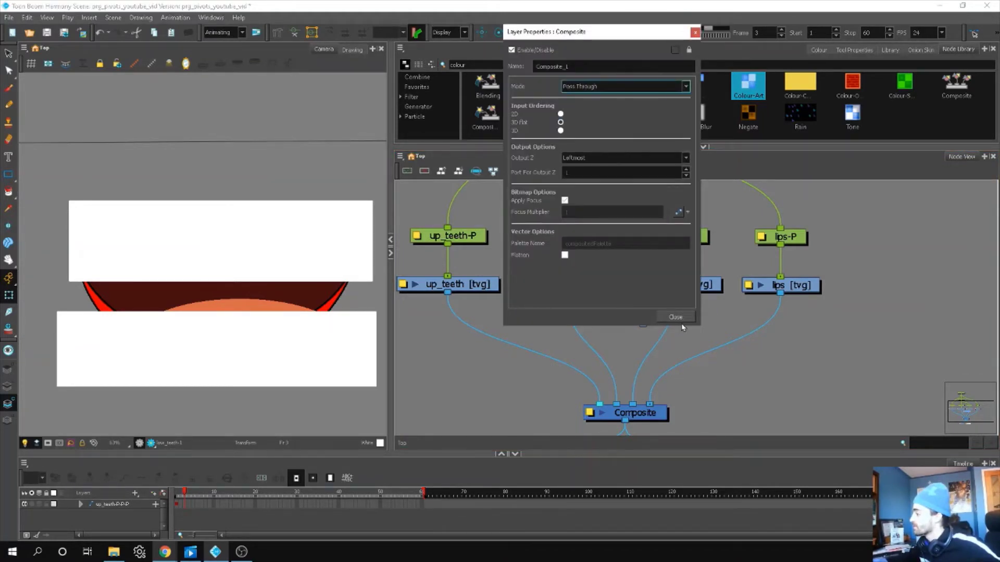
{"action": "left_click", "coordinate": [675, 317]}
Connect the Tongue, low_teeth and up_teeth drawings into Composite_1 and link its output to the main Composite.
{"action": "left_click_drag", "start_coordinate": [675, 319], "coordinate": [651, 342]}
{"action": "left_click_drag", "start_coordinate": [673, 292], "coordinate": [619, 334]}
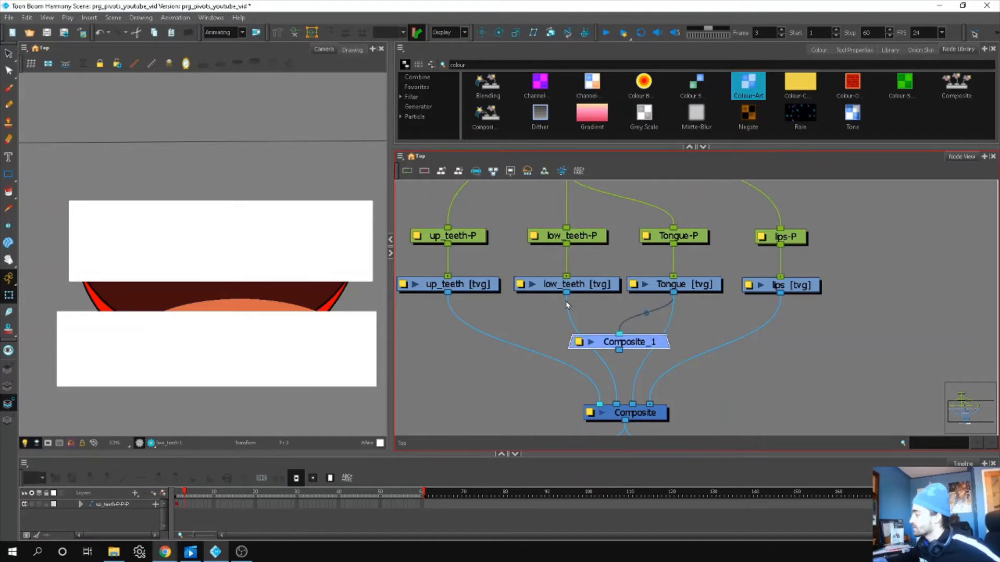
{"action": "left_click_drag", "start_coordinate": [566, 293], "coordinate": [619, 333]}
{"action": "left_click_drag", "start_coordinate": [448, 293], "coordinate": [595, 334]}
{"action": "left_click_drag", "start_coordinate": [618, 350], "coordinate": [632, 404]}
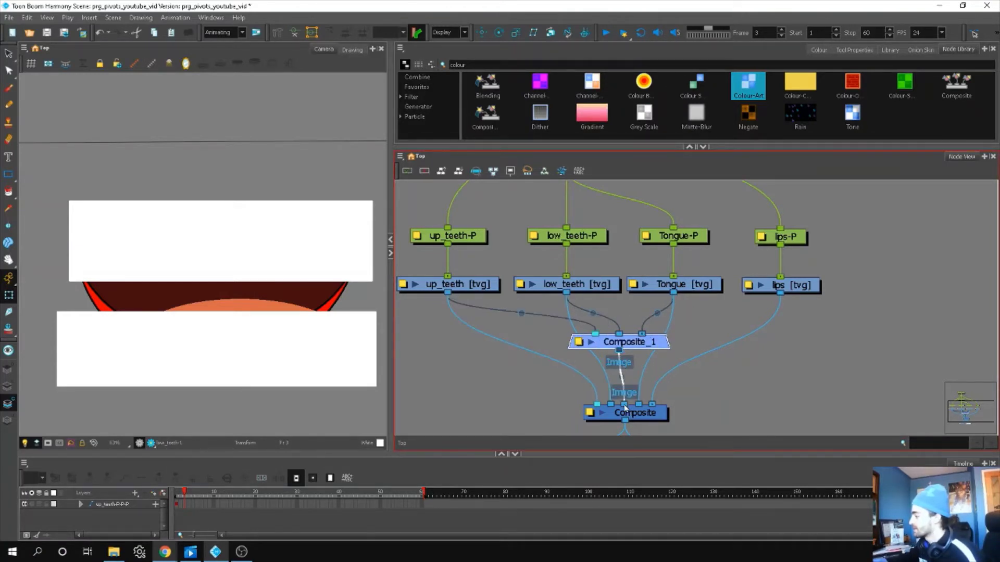
Remove the old direct connections from the teeth and tongue drawings to the main Composite and tidy Composite_1's position.
{"action": "left_click", "coordinate": [597, 396]}
{"action": "key", "text": "Delete"}
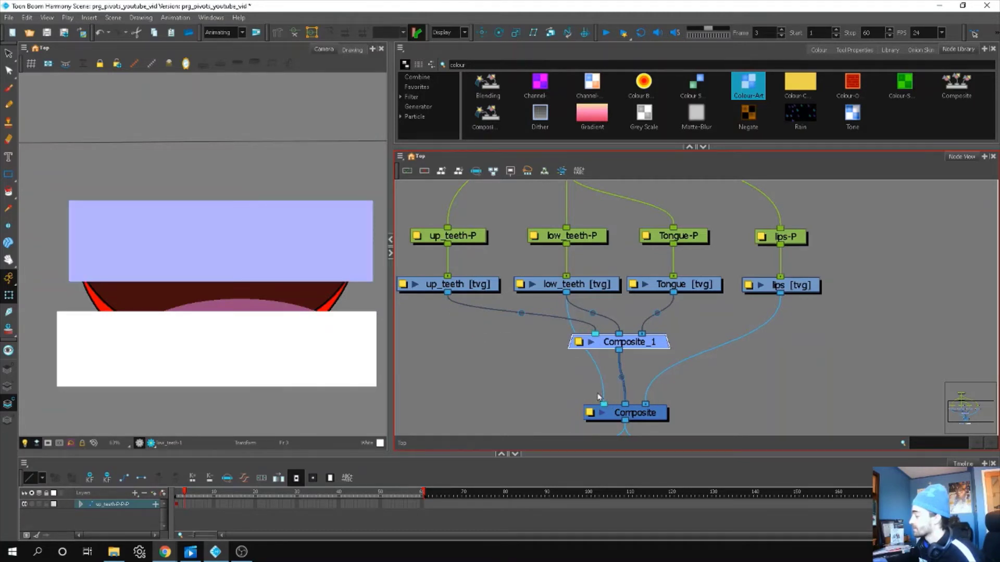
{"action": "key", "text": "Delete"}
{"action": "left_click_drag", "start_coordinate": [654, 350], "coordinate": [631, 349]}
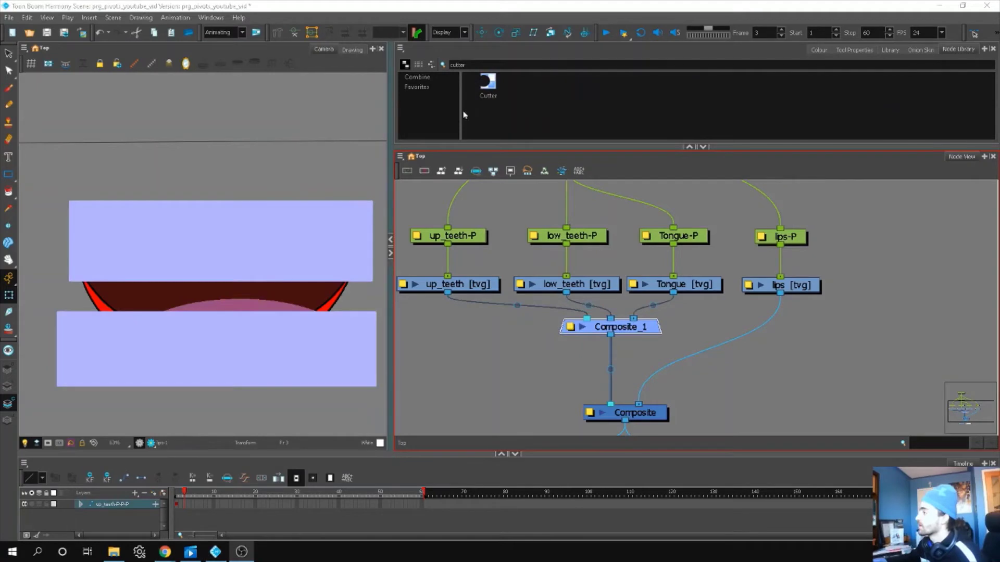
Insert a Cutter node on the connection between Composite_1 and the main Composite.
{"action": "left_click", "coordinate": [491, 85]}
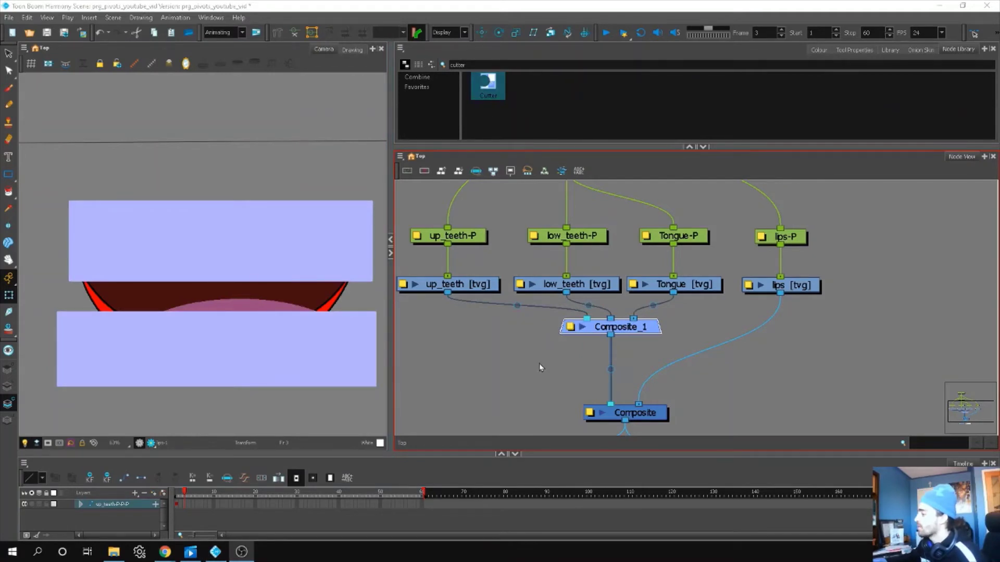
{"action": "left_click", "coordinate": [494, 92]}
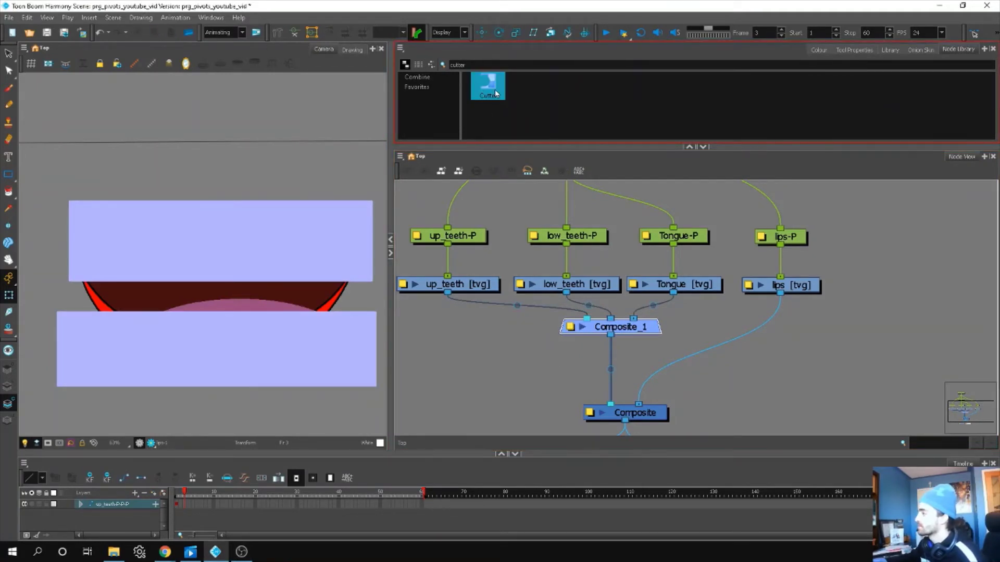
{"action": "left_click_drag", "start_coordinate": [494, 93], "coordinate": [624, 369]}
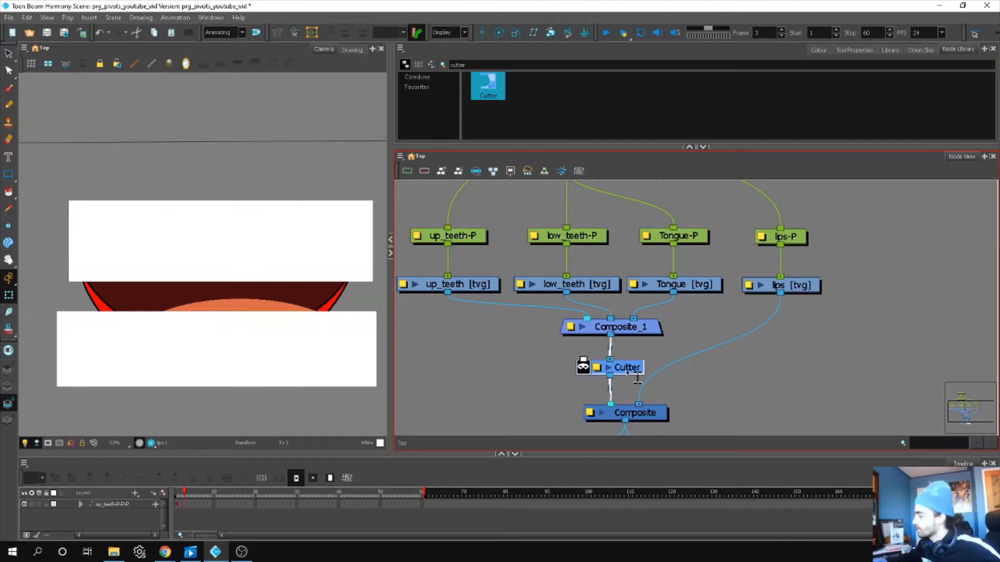
{"action": "left_click", "coordinate": [645, 350]}
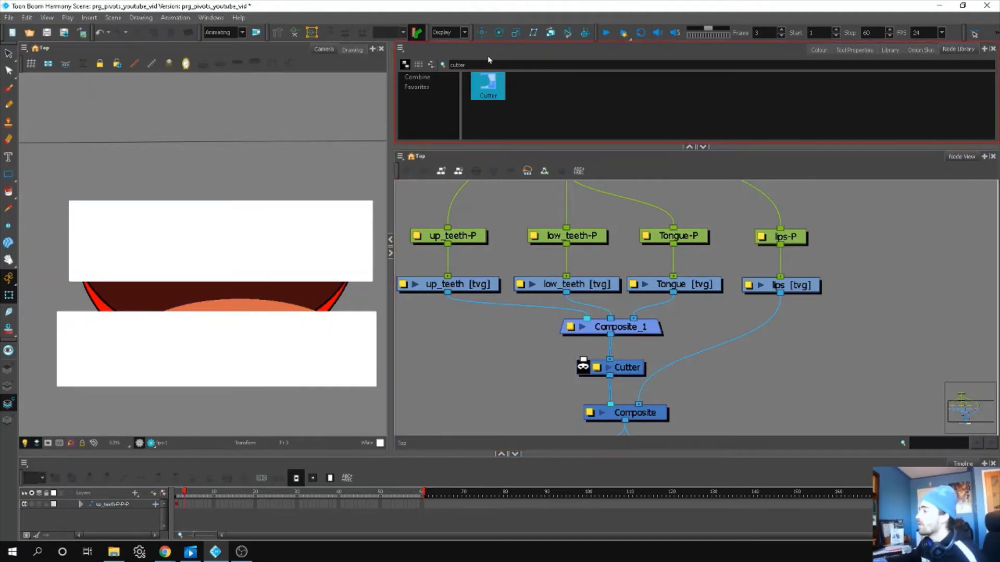
Search the node library for "line" and place a Line-Art node below the lips drawing.
{"action": "left_click_drag", "start_coordinate": [486, 64], "coordinate": [391, 57]}
{"action": "type", "text": "line"}
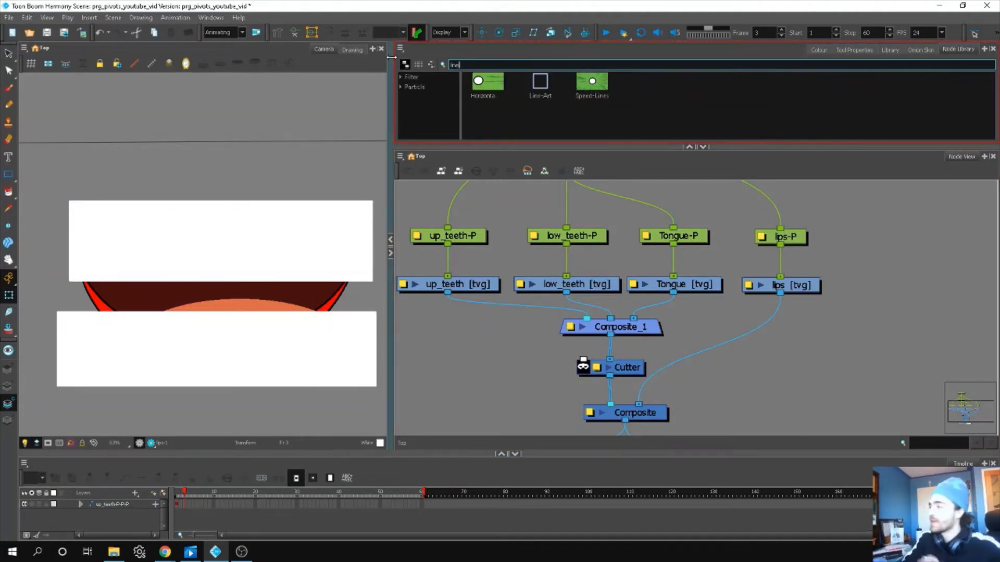
{"action": "left_click_drag", "start_coordinate": [539, 83], "coordinate": [755, 325]}
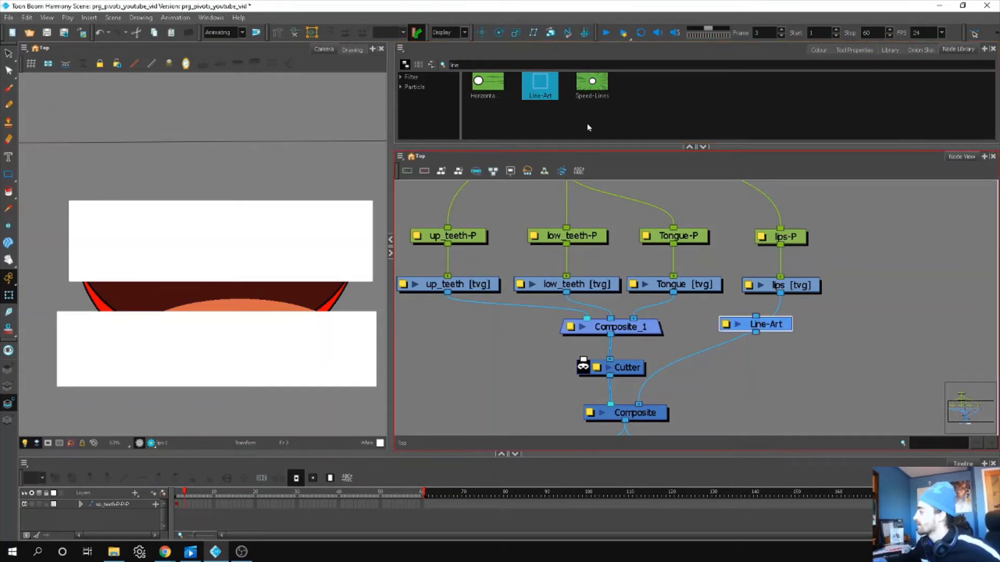
Search the node library for "colour art" and place a Colour-Art node beside the Line-Art node.
{"action": "double_click", "coordinate": [484, 63]}
{"action": "type", "text": "colour art"}
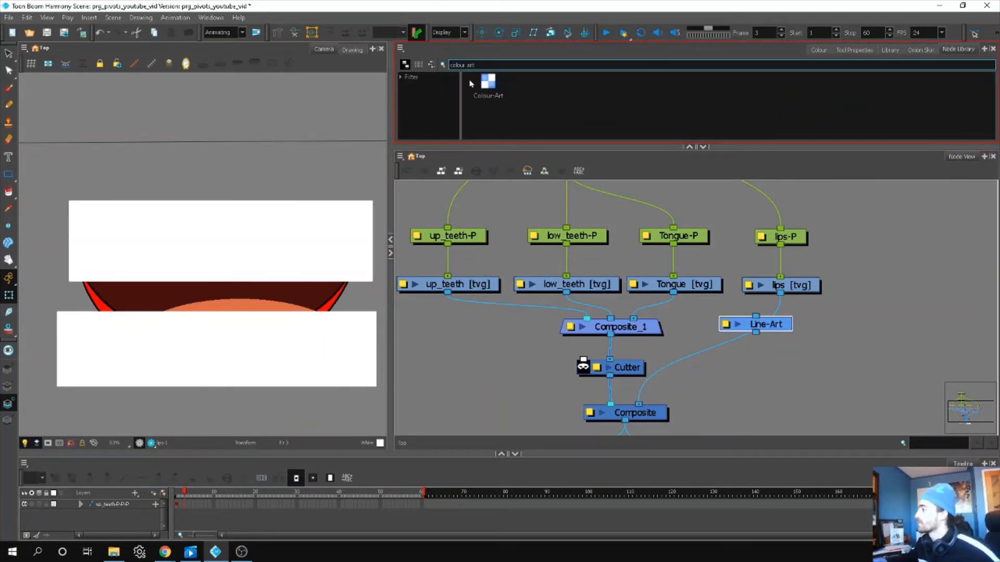
{"action": "left_click_drag", "start_coordinate": [473, 83], "coordinate": [856, 326]}
Wire the lips through Line-Art and Colour-Art into the main Composite, and connect Colour-Art to the Cutter's matte input.
{"action": "left_click_drag", "start_coordinate": [772, 325], "coordinate": [745, 324]}
{"action": "left_click_drag", "start_coordinate": [699, 373], "coordinate": [599, 398]}
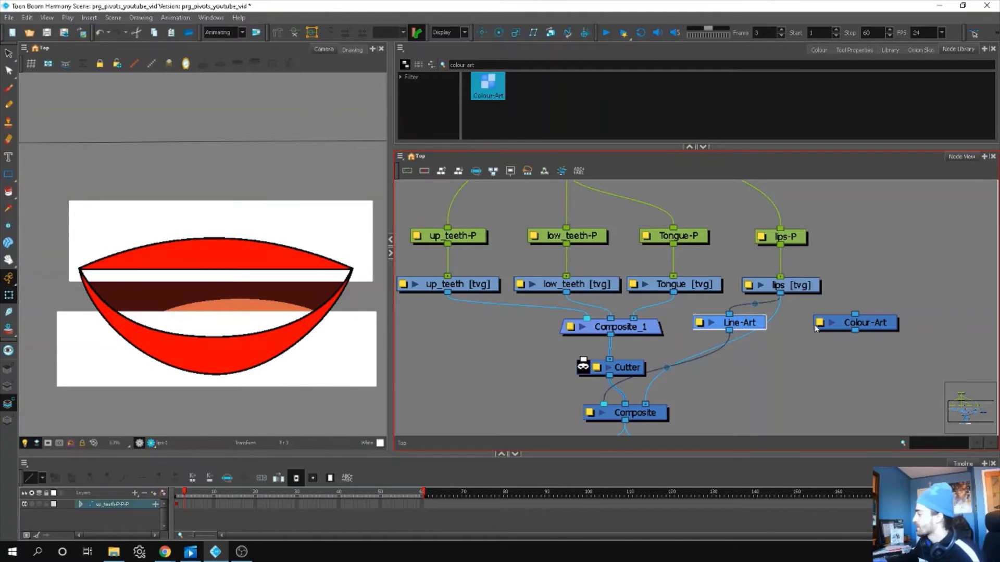
{"action": "left_click_drag", "start_coordinate": [780, 294], "coordinate": [583, 357]}
{"action": "left_click_drag", "start_coordinate": [852, 332], "coordinate": [777, 386]}
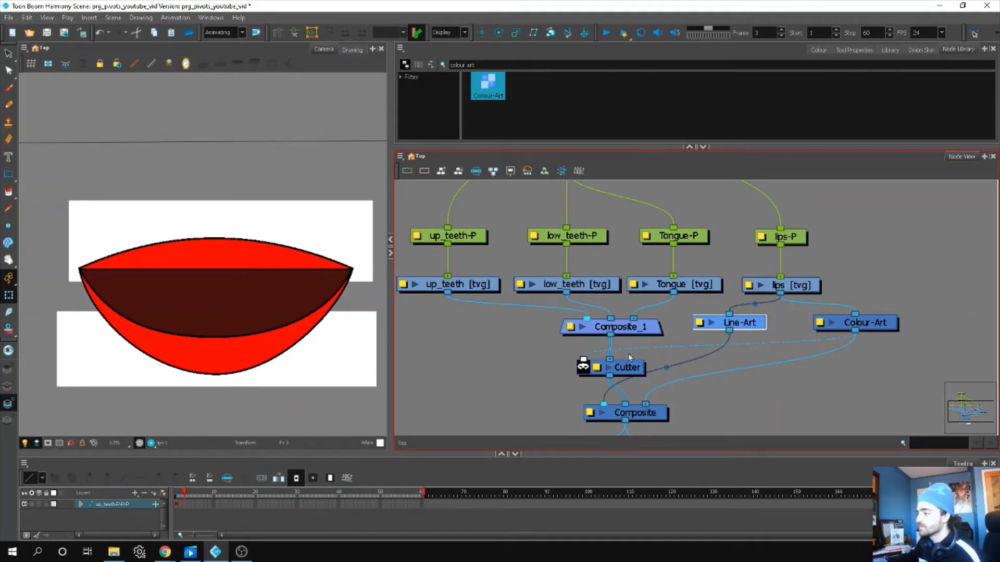
Turn on the Inverted option in the Cutter's layer properties.
{"action": "left_click", "coordinate": [599, 369]}
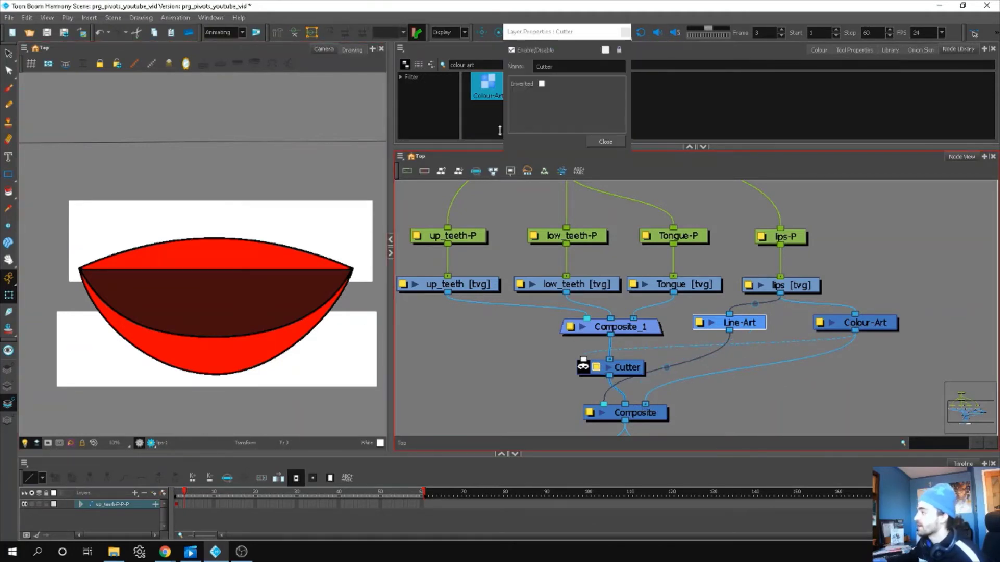
{"action": "left_click", "coordinate": [542, 83]}
{"action": "left_click", "coordinate": [606, 142]}
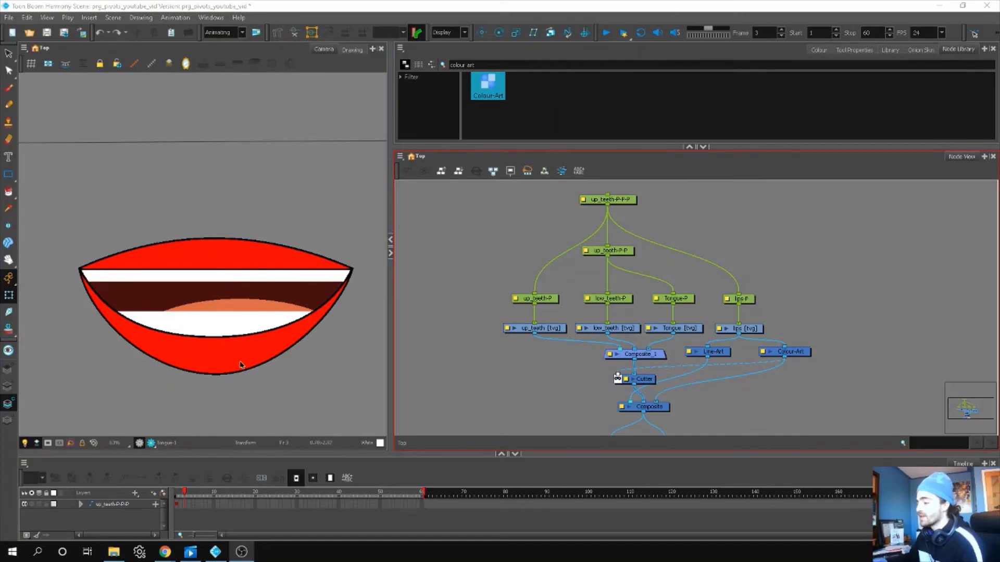
Test the mouth mask by stretching the lips downward and moving the lower teeth and tongue down, then clear the selection.
{"action": "left_click", "coordinate": [247, 363]}
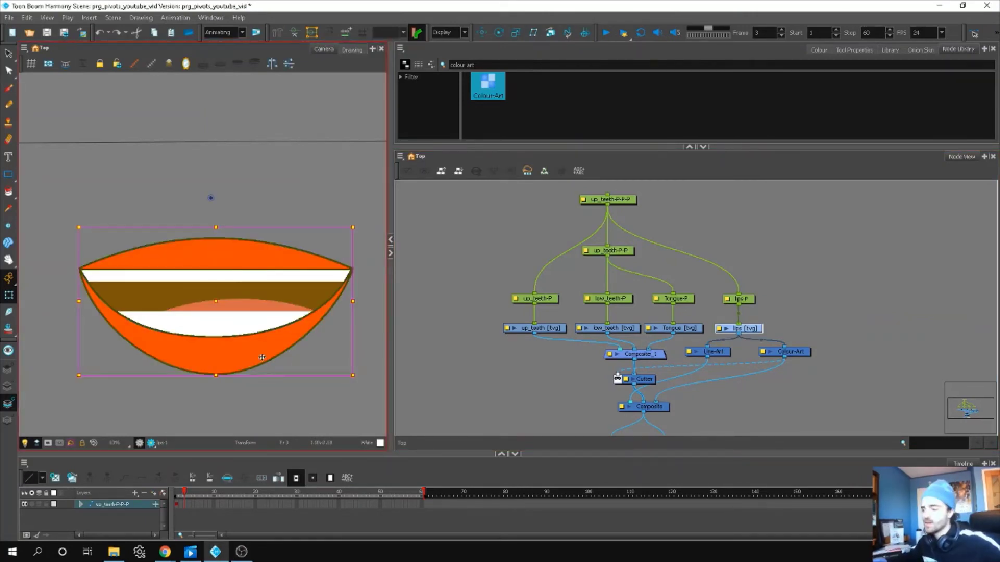
{"action": "key", "text": "b"}
{"action": "mouse_move", "coordinate": [354, 374]}
{"action": "left_mouse_down"}
{"action": "mouse_move", "coordinate": [339, 379]}
{"action": "mouse_move", "coordinate": [328, 406]}
{"action": "mouse_move", "coordinate": [339, 417]}
{"action": "mouse_move", "coordinate": [375, 362]}
{"action": "mouse_move", "coordinate": [373, 346]}
{"action": "mouse_move", "coordinate": [323, 417]}
{"action": "mouse_move", "coordinate": [349, 426]}
{"action": "mouse_move", "coordinate": [374, 375]}
{"action": "mouse_move", "coordinate": [321, 405]}
{"action": "mouse_move", "coordinate": [374, 375]}
{"action": "mouse_move", "coordinate": [320, 414]}
{"action": "mouse_move", "coordinate": [352, 355]}
{"action": "mouse_move", "coordinate": [360, 400]}
{"action": "left_mouse_up"}
{"action": "left_click", "coordinate": [276, 332]}
{"action": "key", "text": "b"}
{"action": "left_click_drag", "start_coordinate": [275, 332], "coordinate": [272, 356]}
{"action": "left_click", "coordinate": [357, 297]}
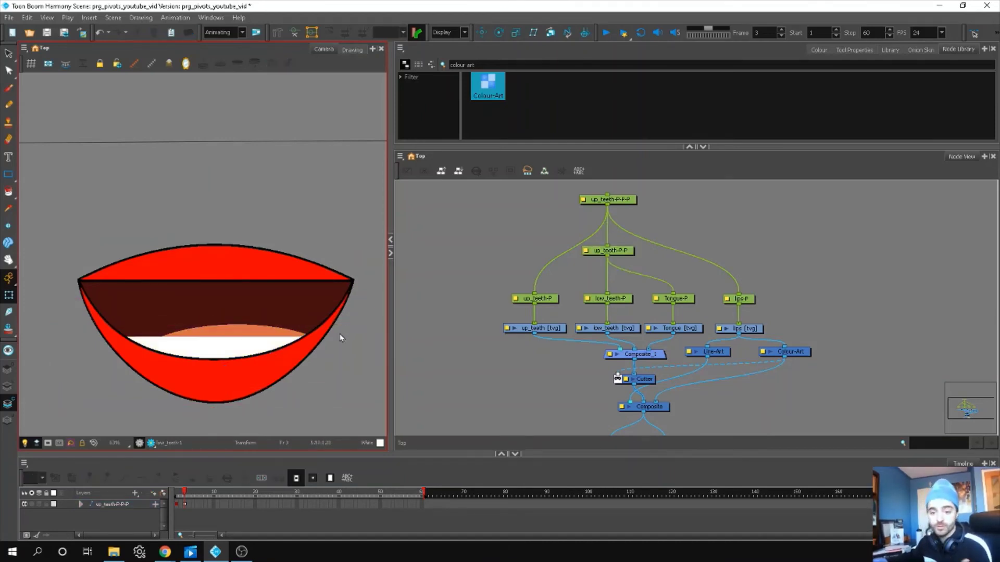
{"action": "left_click", "coordinate": [938, 275]}
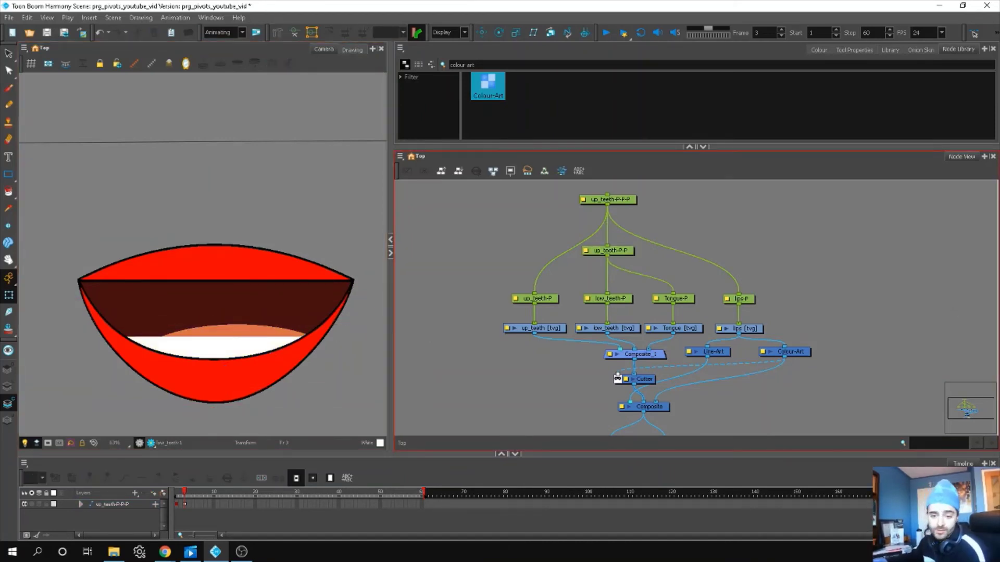